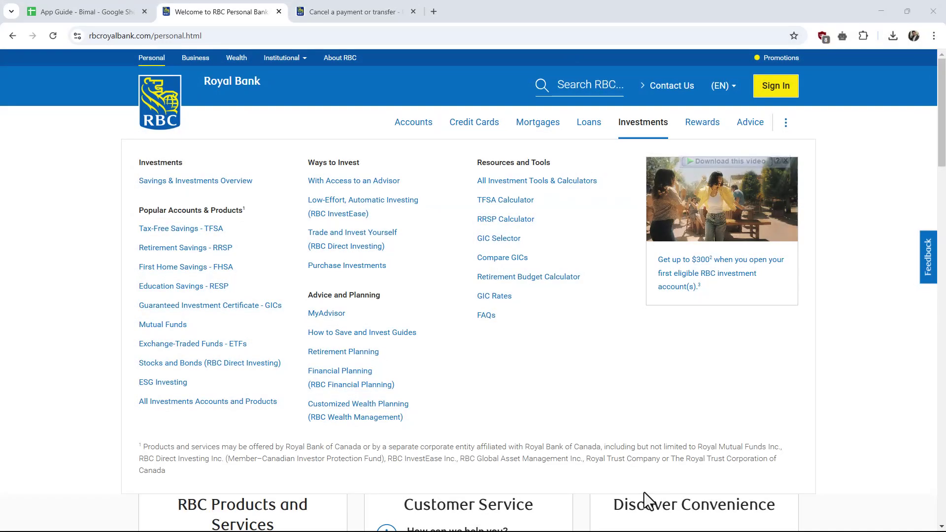
Dismiss the Investments mega menu on the RBC personal banking home page
{"action": "left_click", "coordinate": [644, 492]}
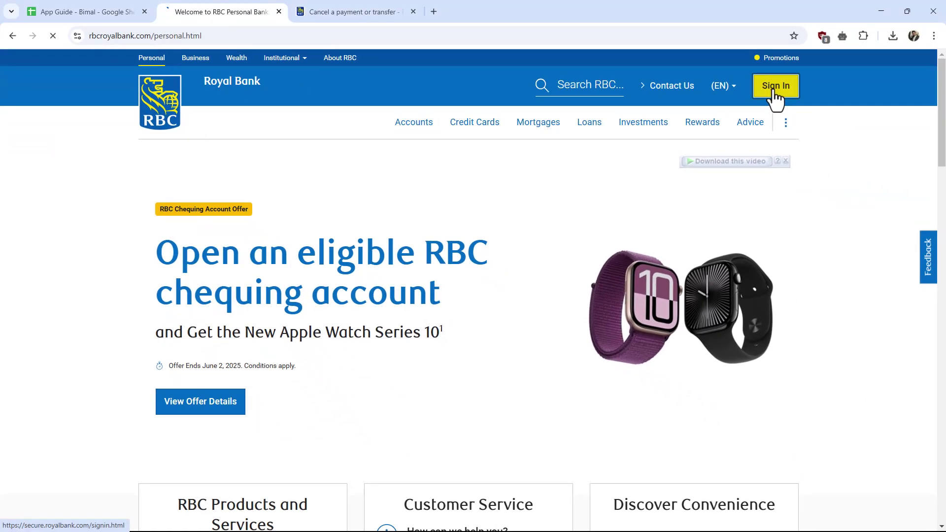
Open the RBC Online Banking Secure Sign-In page from the header Sign In button
{"action": "left_click", "coordinate": [832, 96]}
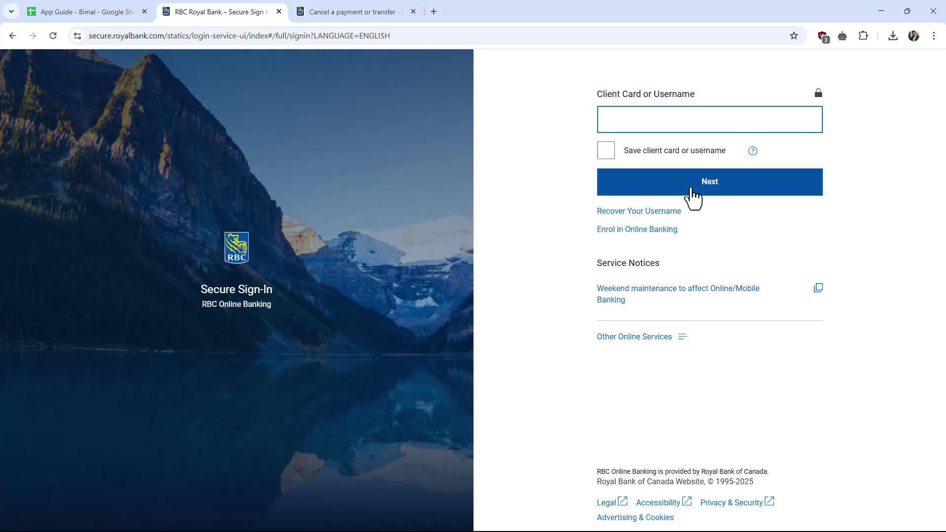
Switch across browser tabs to the 'Cancel a payment or transfer' help page
{"action": "left_click", "coordinate": [362, 9]}
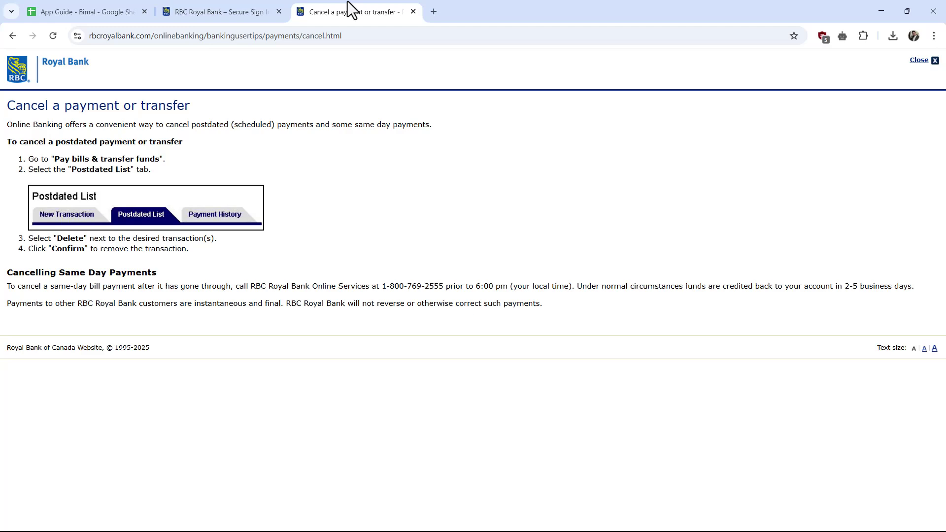
{"action": "left_click", "coordinate": [233, 9]}
{"action": "left_click", "coordinate": [296, 9]}
Highlight and read the first two cancellation steps, then clear the selection
{"action": "left_click_drag", "start_coordinate": [2, 121], "coordinate": [152, 161]}
{"action": "left_click", "coordinate": [196, 156]}
{"action": "left_click_drag", "start_coordinate": [57, 159], "coordinate": [186, 166]}
{"action": "left_click", "coordinate": [186, 160]}
Go briefly to the sign-in tab, then show the 'Cancel a payment or transfer' tab again
{"action": "left_click", "coordinate": [216, 9]}
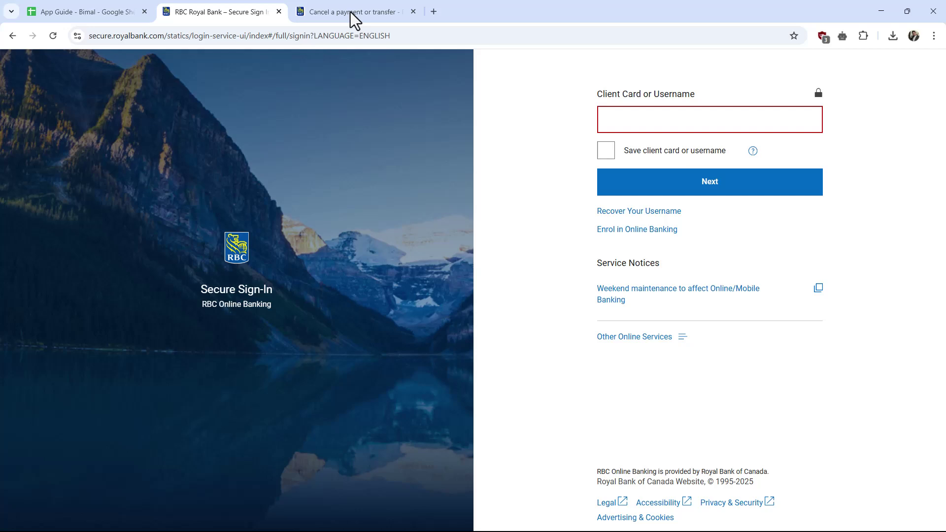
{"action": "left_click", "coordinate": [369, 14]}
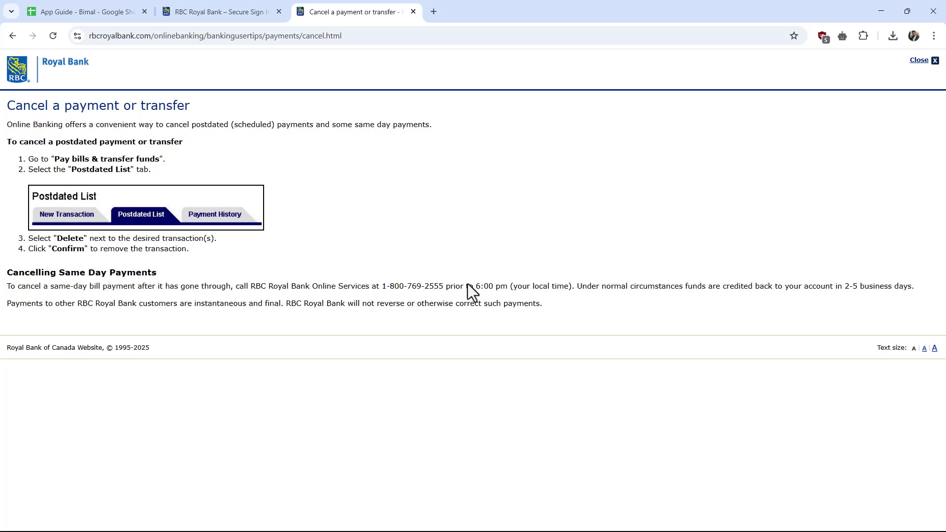
From the sign-in tab, close the 'Cancel a payment or transfer' tab and go Back to the home page
{"action": "left_click", "coordinate": [185, 10]}
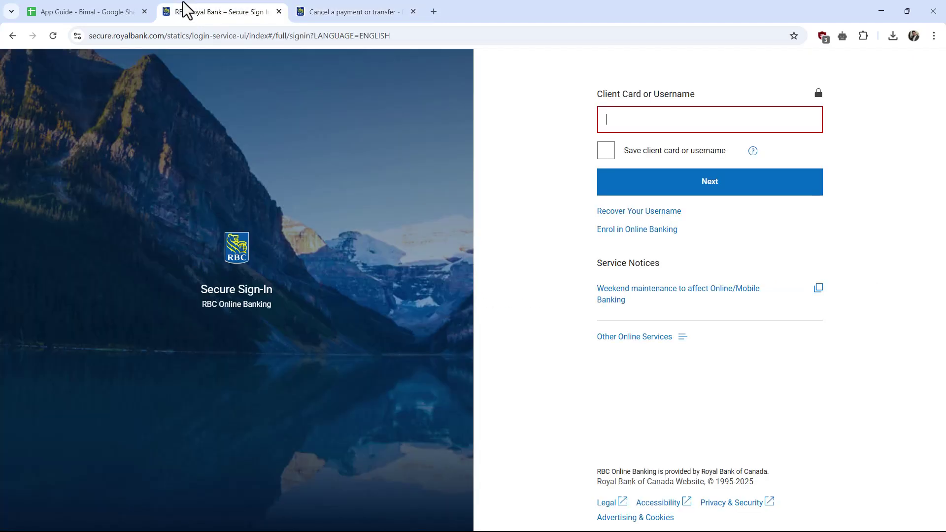
{"action": "left_click", "coordinate": [412, 12]}
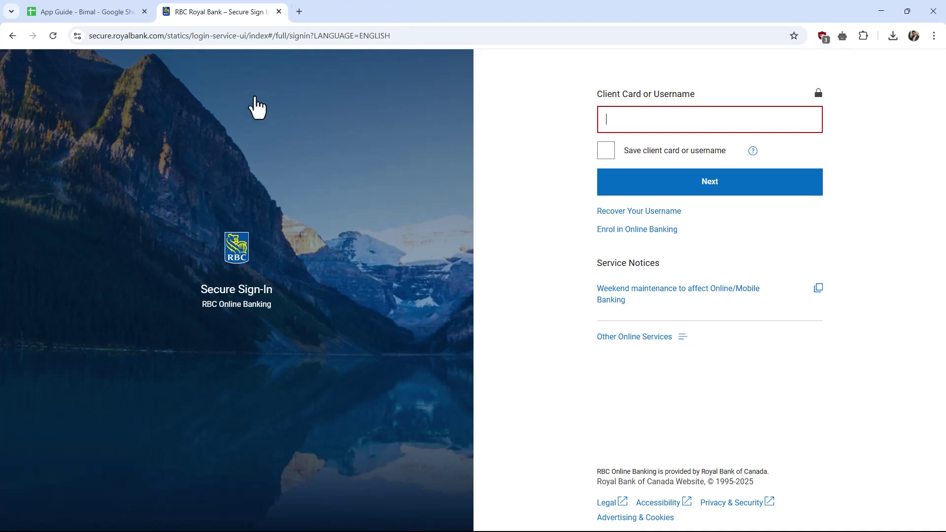
{"action": "left_click", "coordinate": [12, 36]}
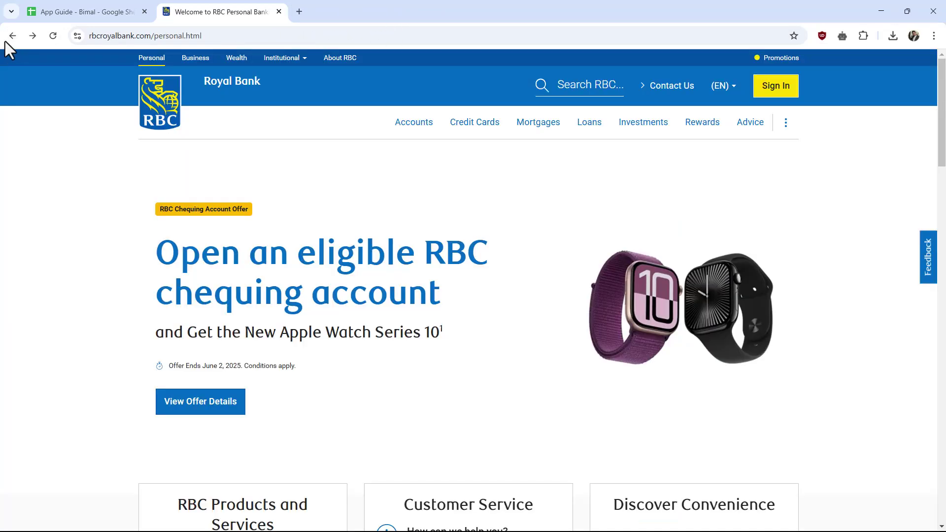